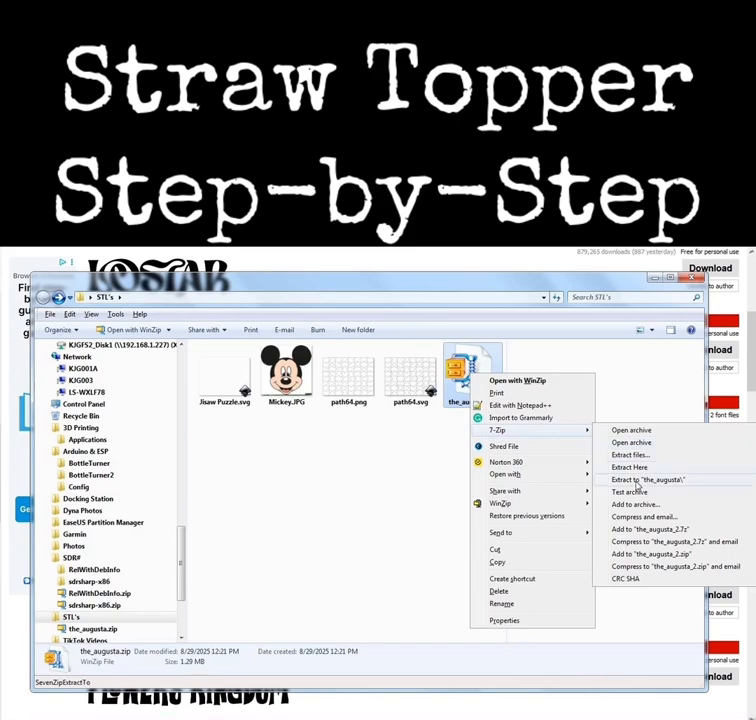
- Extract the_augusta.zip into its own the_augusta folder, open that folder and select The Augusta.otf
click(638, 479)
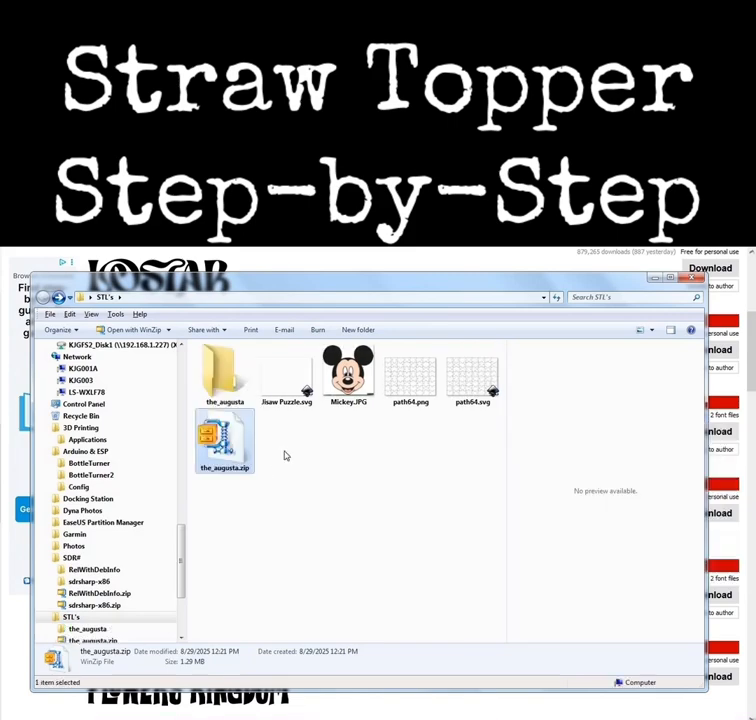
click(231, 380)
double_click(231, 380)
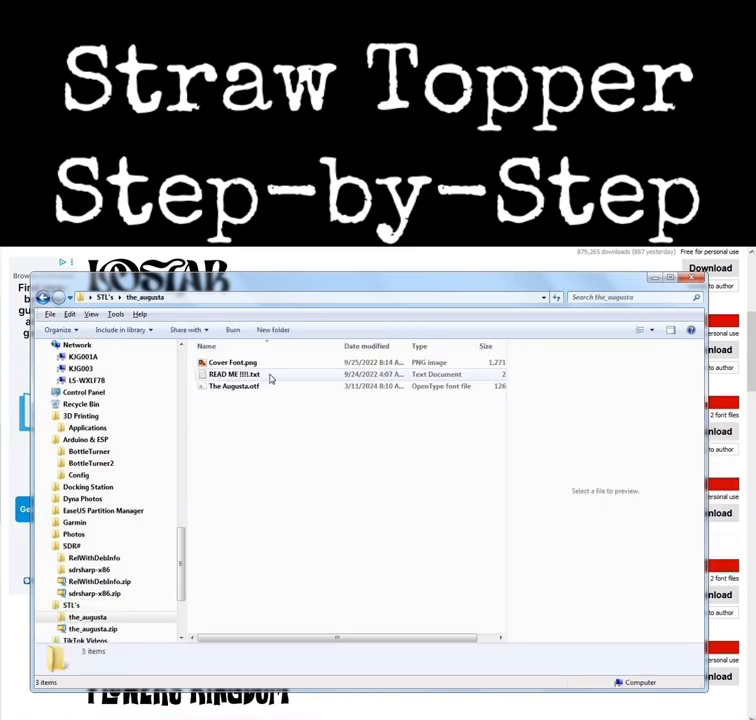
click(241, 393)
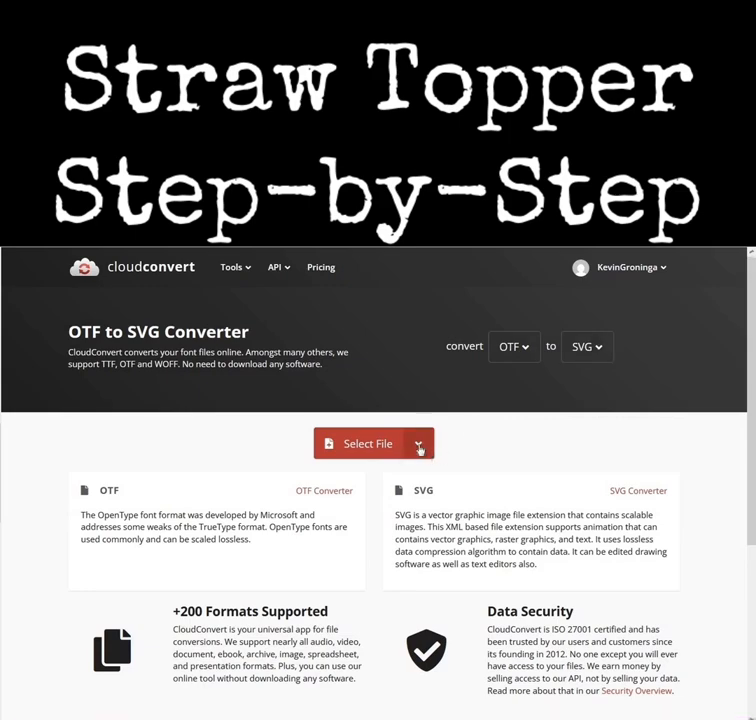
- In CloudConvert's OTF to SVG converter, load The Augusta.otf from the the_augusta folder inside the desktop's STL's folder
click(384, 449)
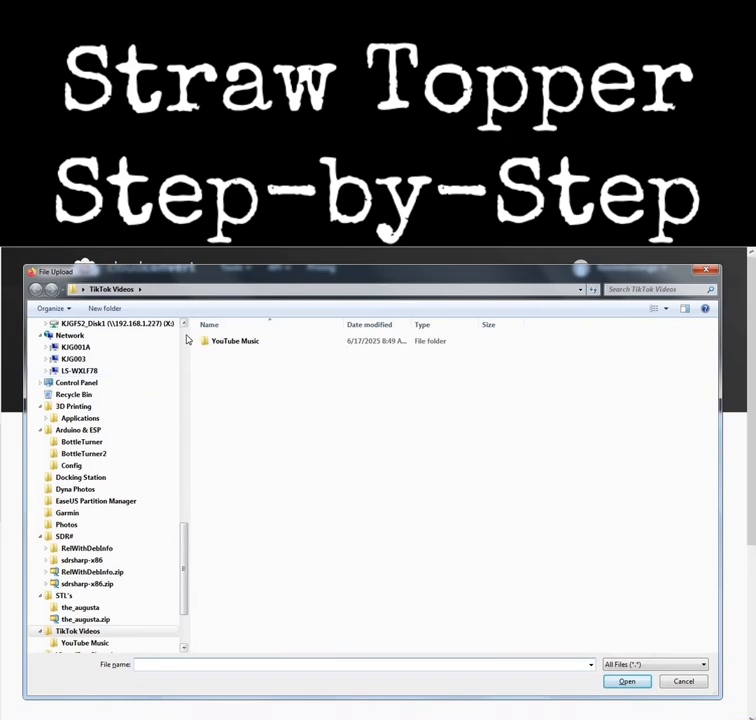
scroll(189, 345, up, 20)
click(65, 353)
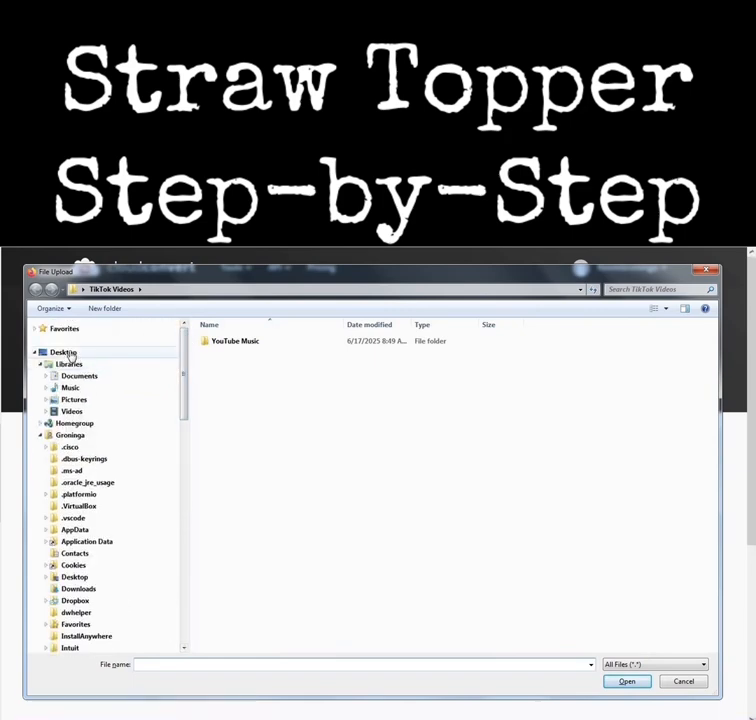
double_click(221, 495)
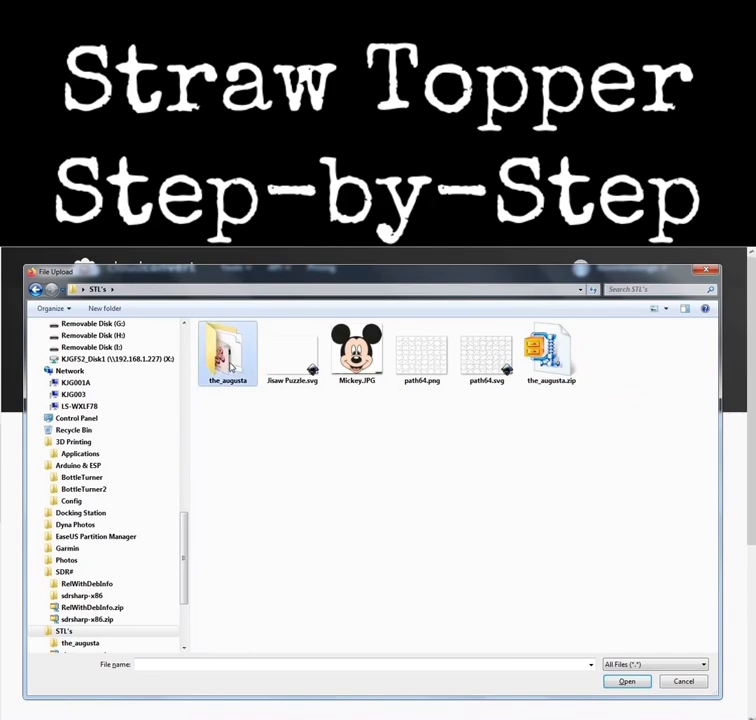
double_click(229, 360)
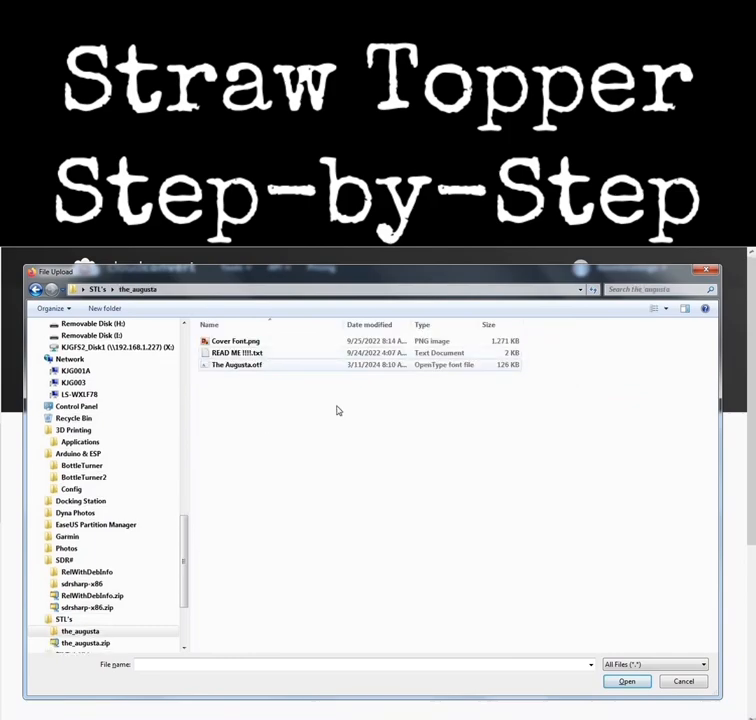
click(250, 366)
click(627, 681)
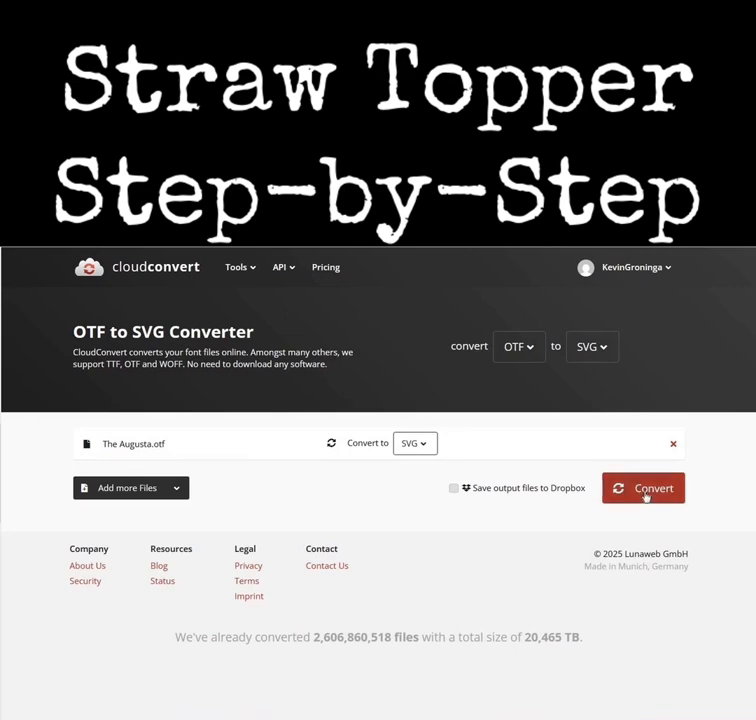
- Convert the font to SVG and save The Augusta.svg in the desktop's STL's folder, then go back to that folder in Explorer
click(645, 490)
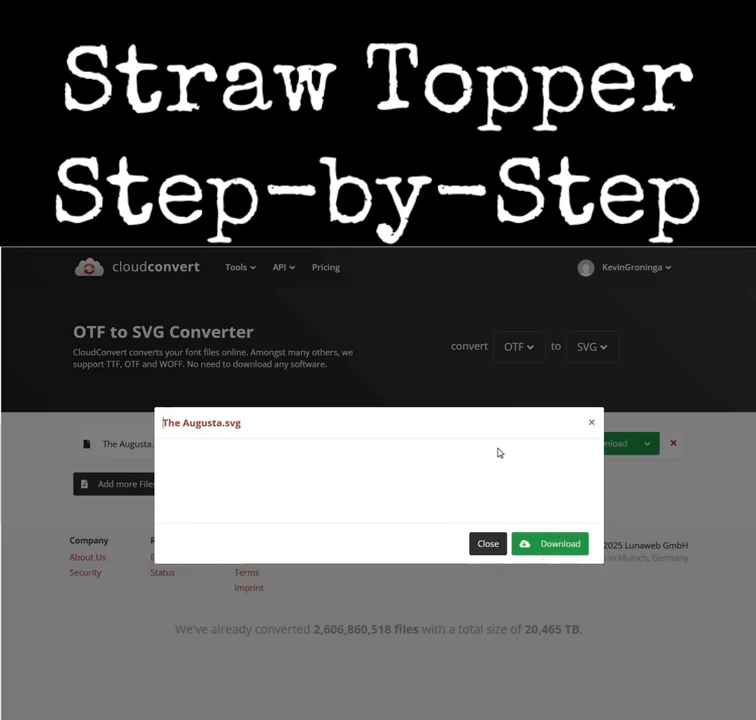
click(561, 540)
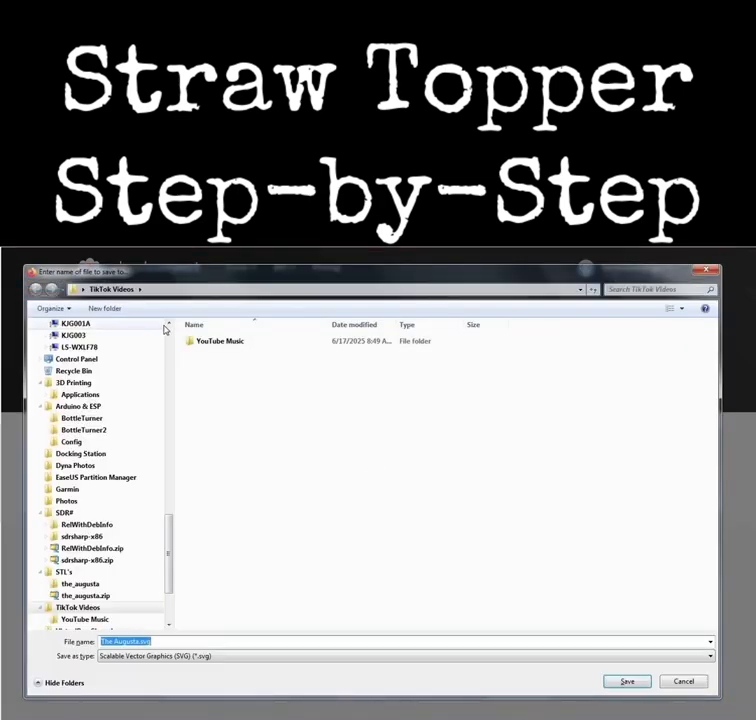
scroll(166, 336, up, 15)
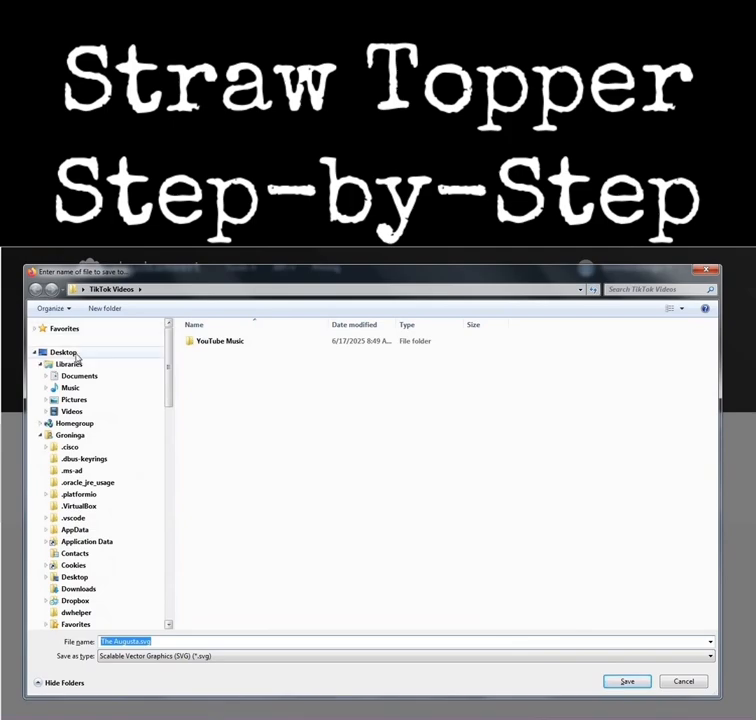
click(75, 355)
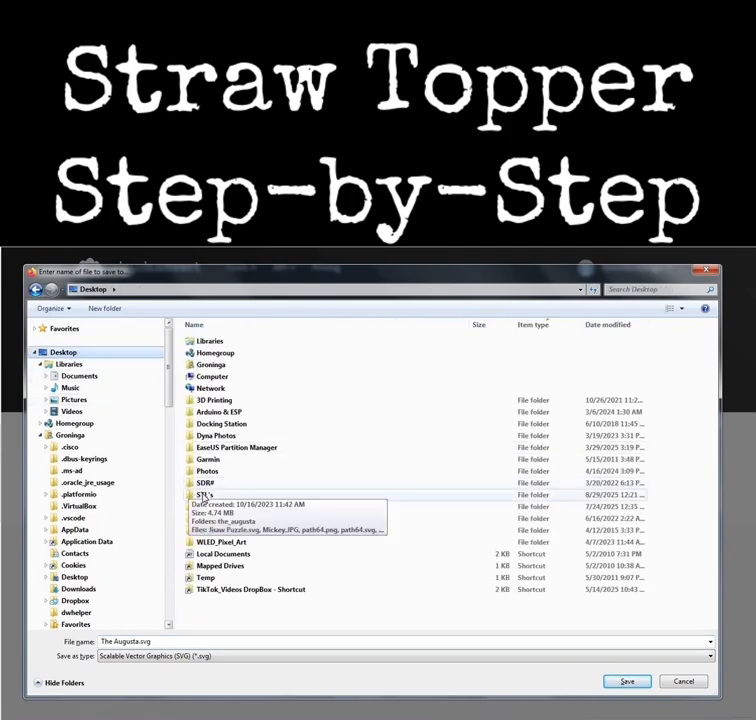
double_click(202, 494)
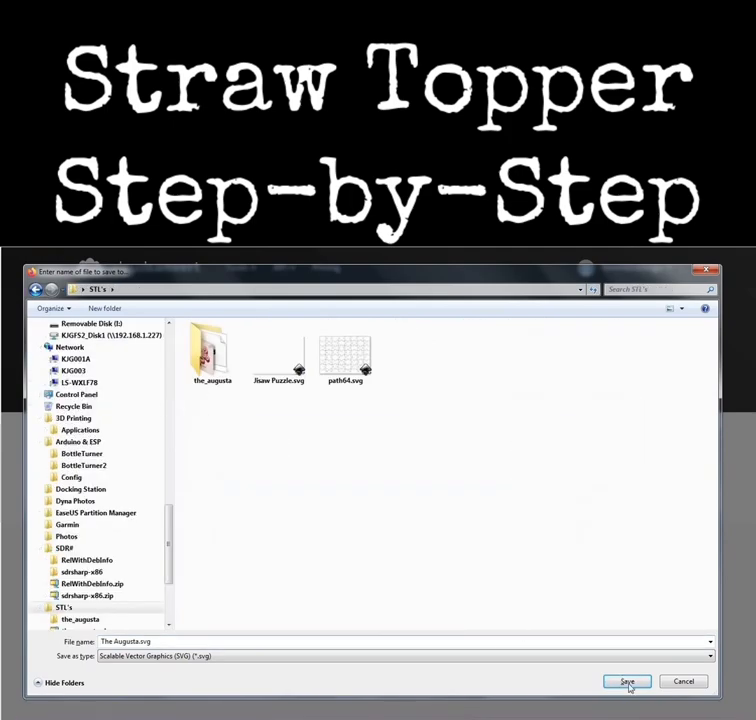
click(627, 682)
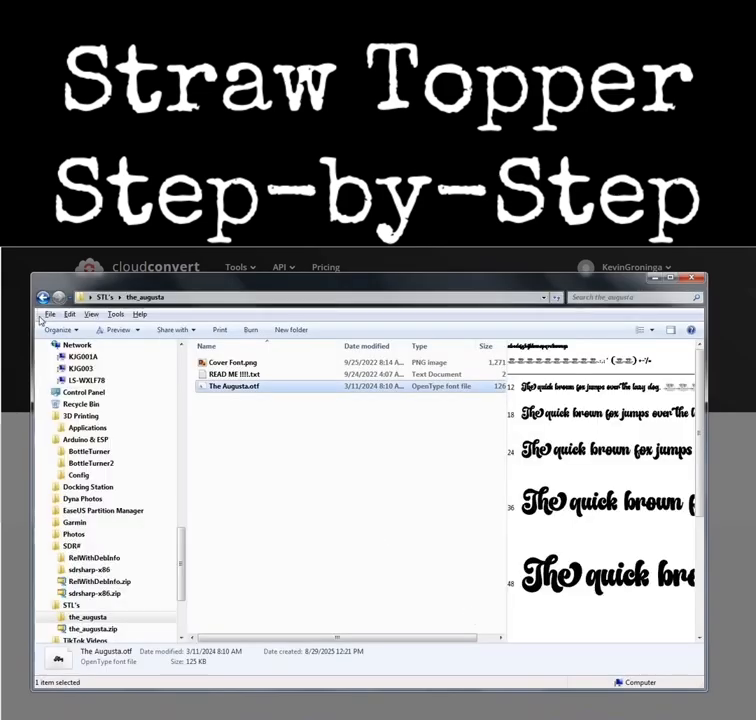
click(45, 298)
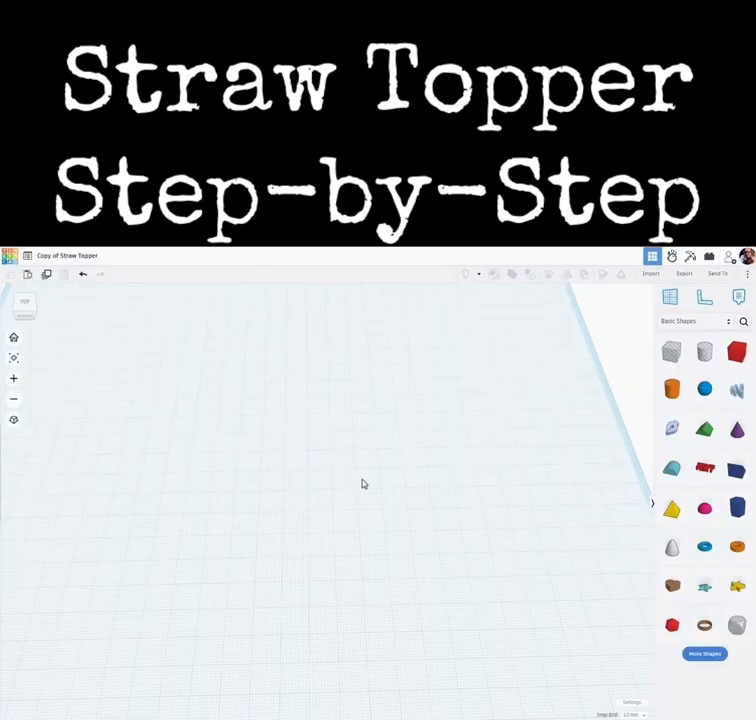
- In Tinkercad, search the community shapes for "font" and place the custom font text shape on an empty area of the workplane
scroll(356, 500, down, 3)
middle_drag(381, 498, 475, 493)
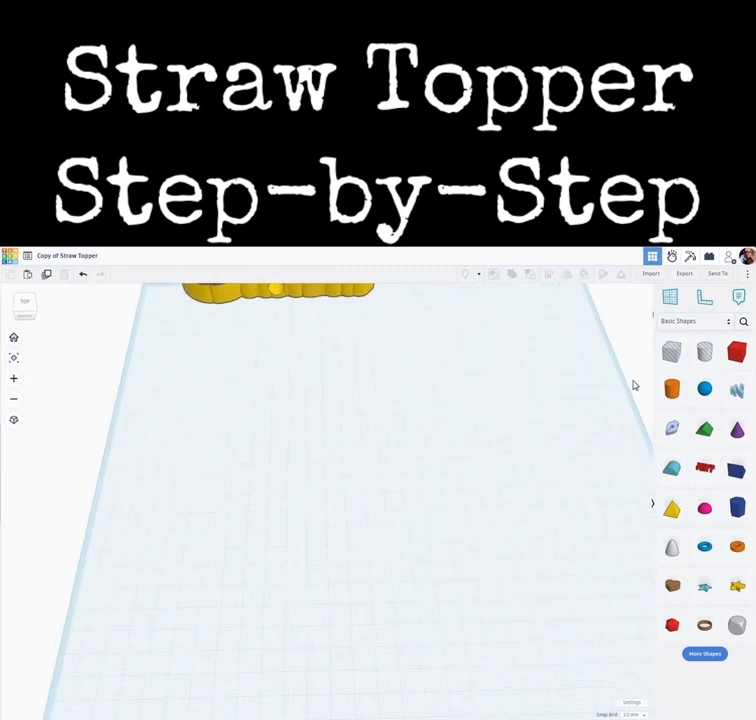
click(744, 323)
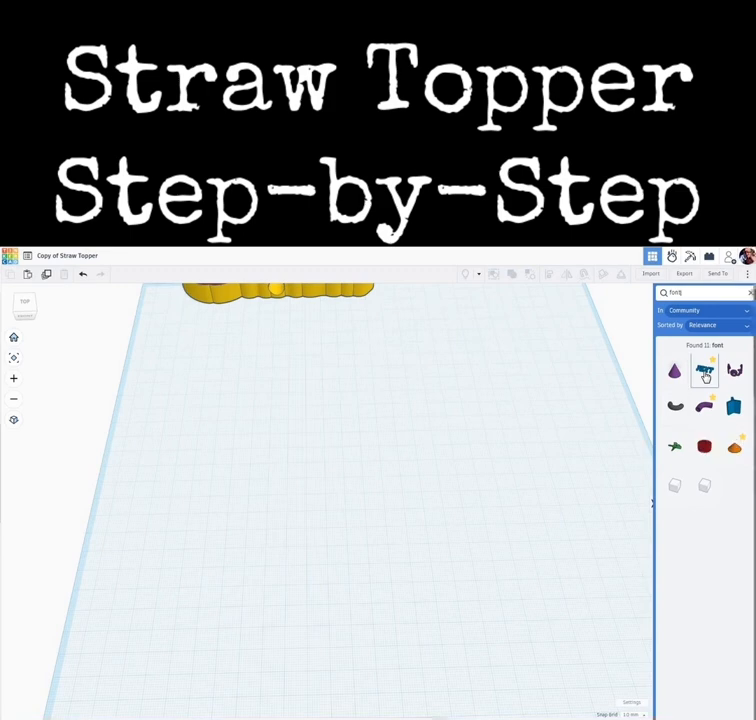
drag(707, 376, 340, 510)
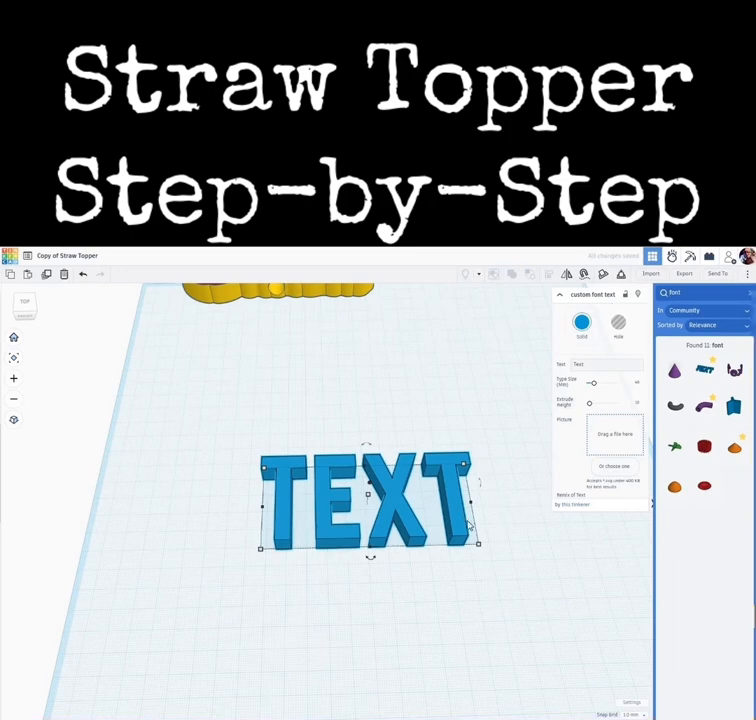
right_drag(495, 567, 493, 577)
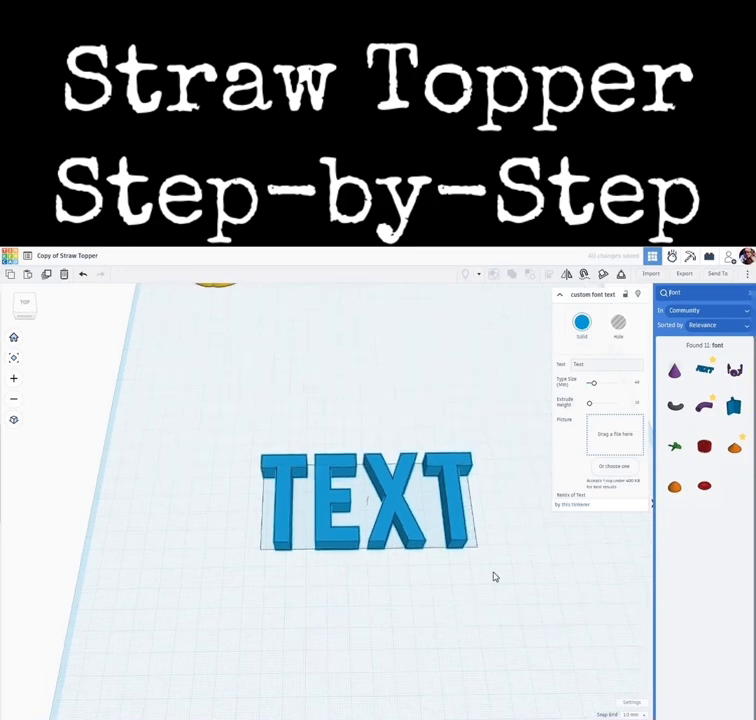
- Load The Augusta.svg from the STL's folder as the font file of the custom text shape
click(606, 366)
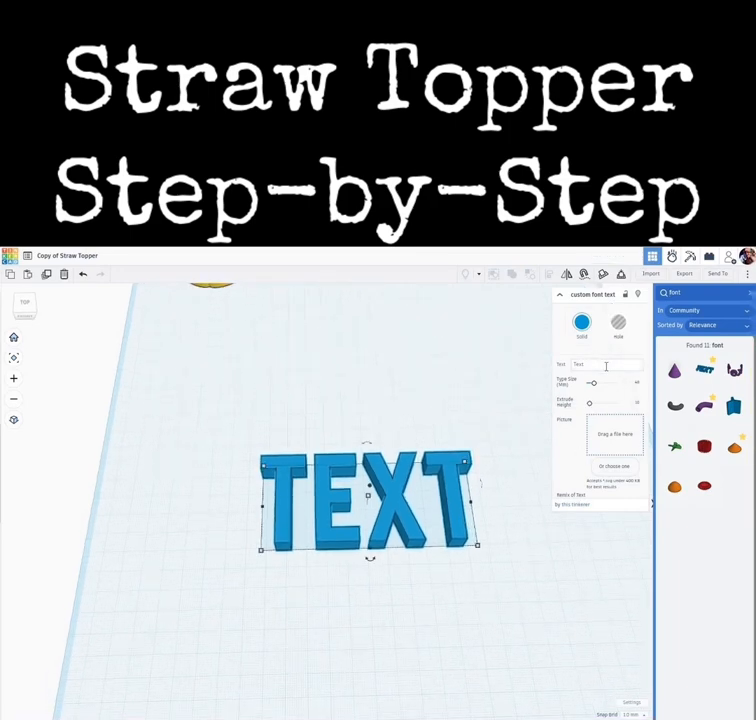
click(618, 473)
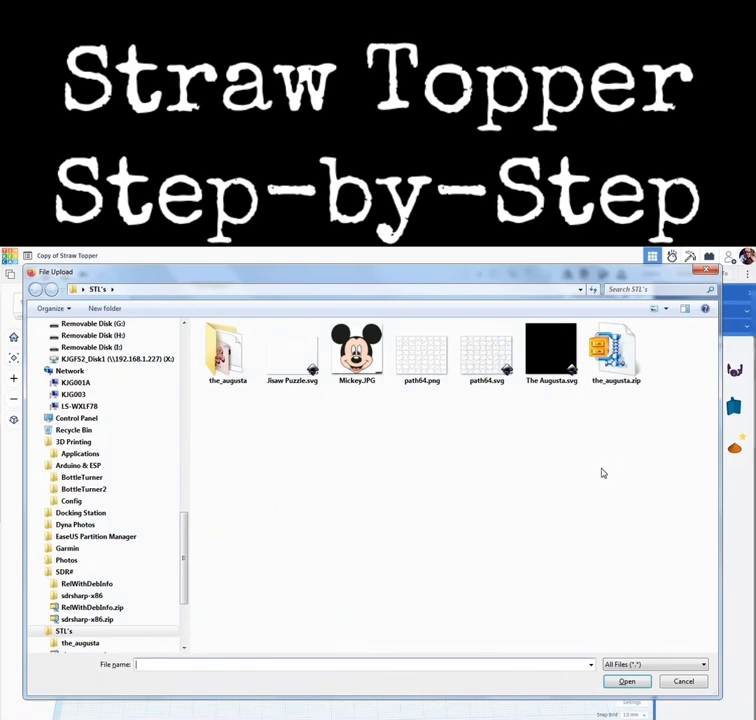
click(550, 358)
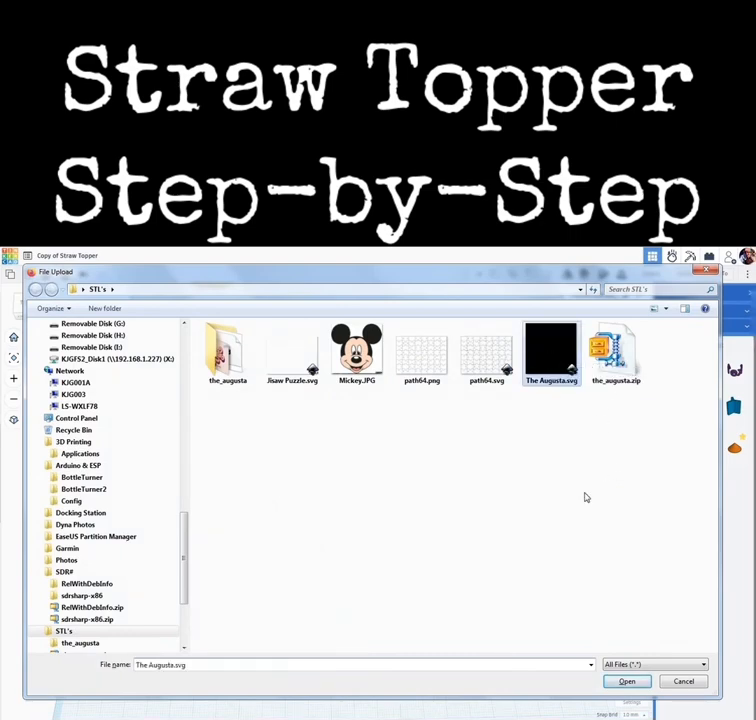
click(627, 681)
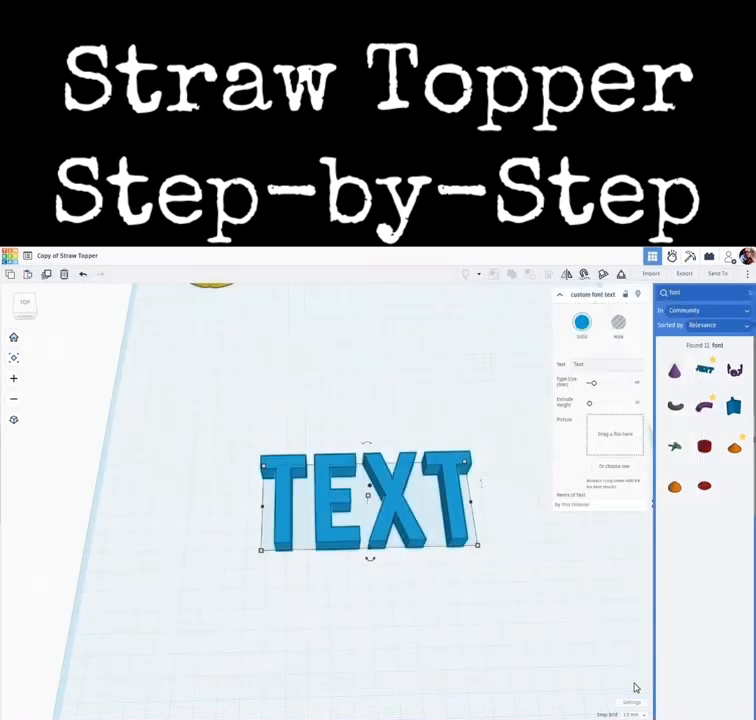
- Set the custom text to the person's first name, deselect the shape and close the font shape search
click(598, 364)
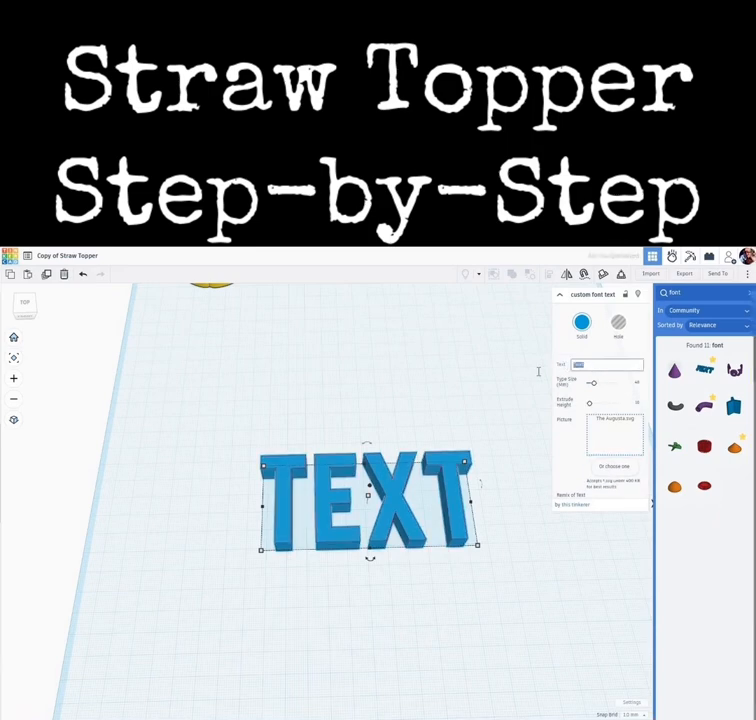
text(Kevin)
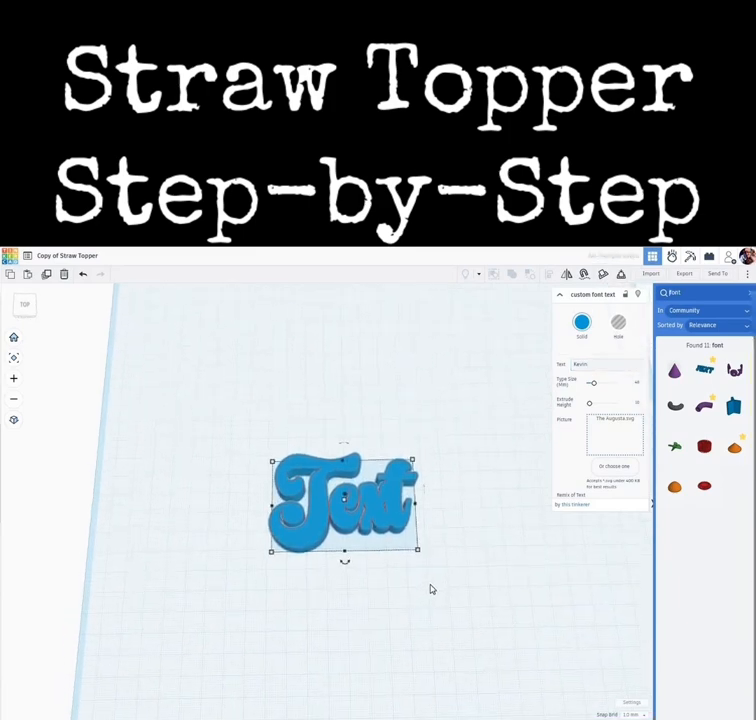
scroll(433, 596, down, 5)
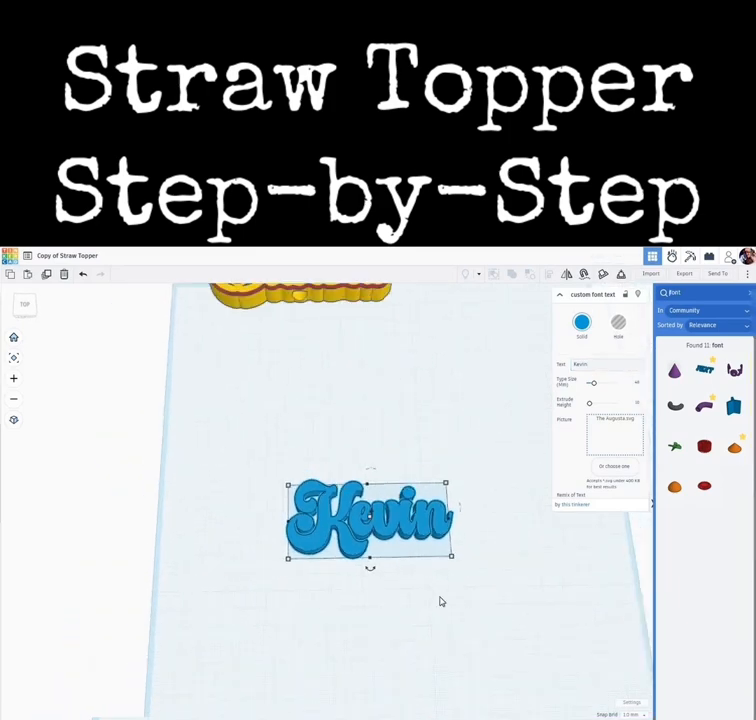
right_drag(383, 568, 383, 564)
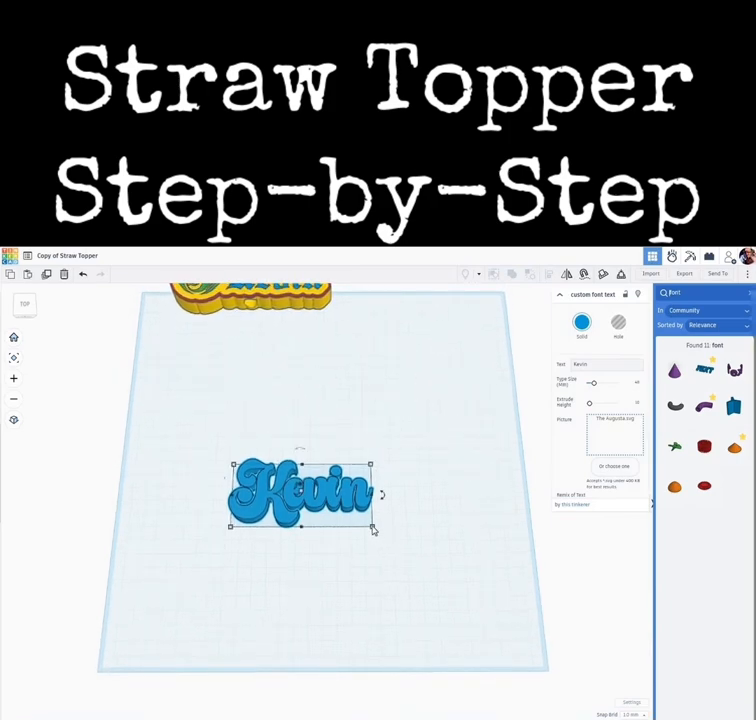
mouse_move(381, 539)
mouse_down()
mouse_move(393, 536)
mouse_move(377, 535)
mouse_up()
click(337, 548)
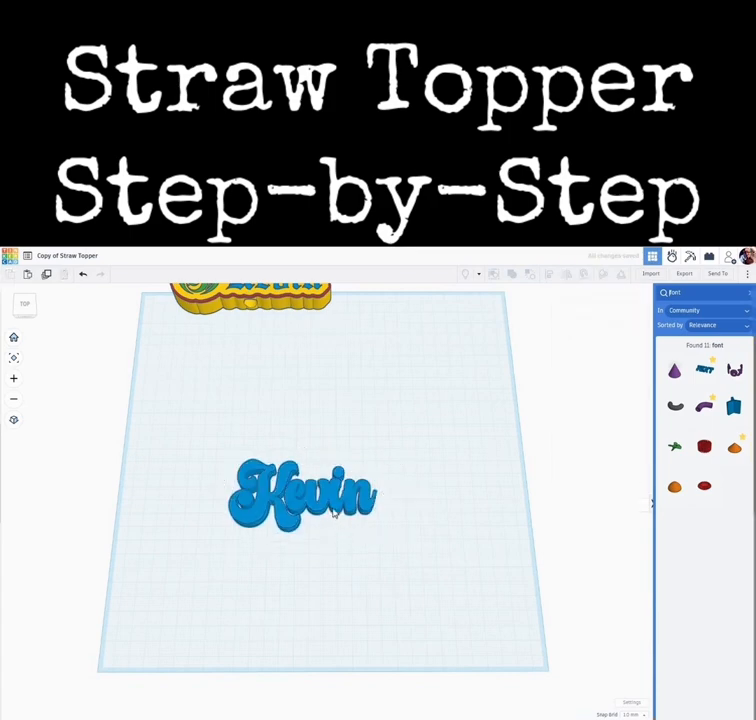
click(322, 556)
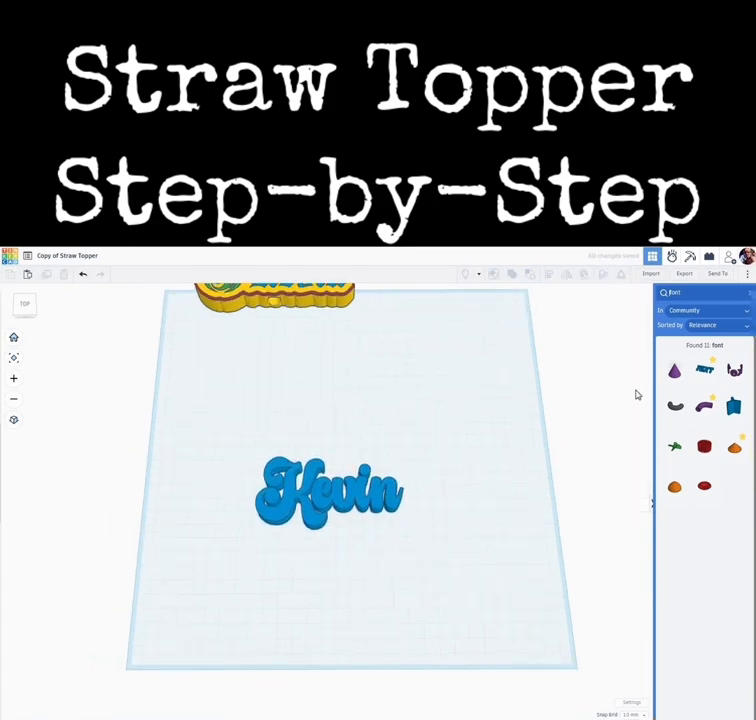
click(750, 294)
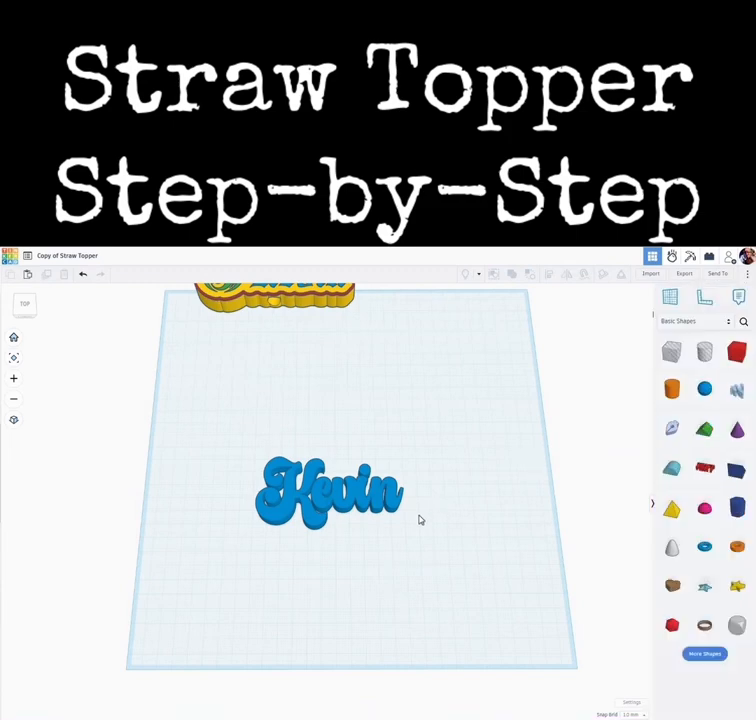
- Export only the selected name text as an SVG file and save it in the STL's folder
click(354, 511)
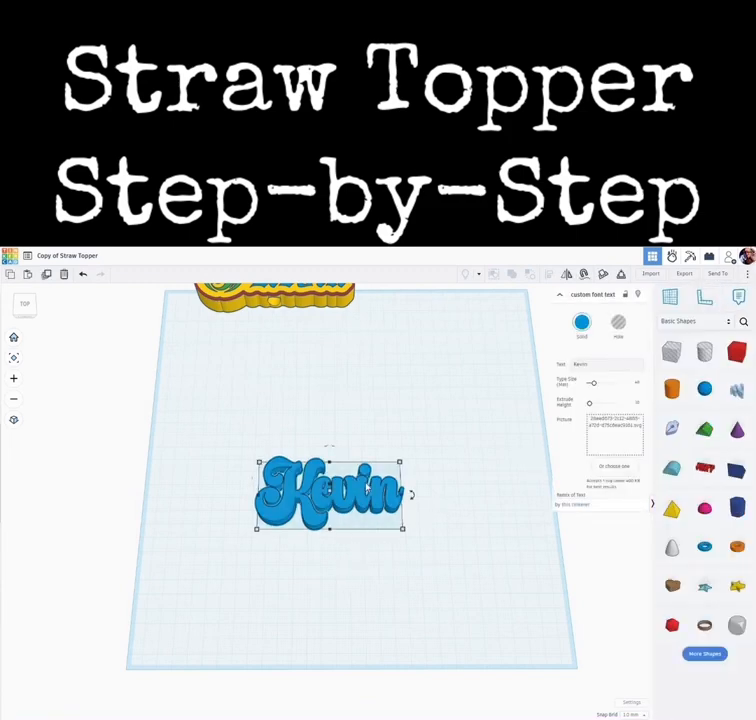
click(351, 569)
click(358, 506)
click(684, 275)
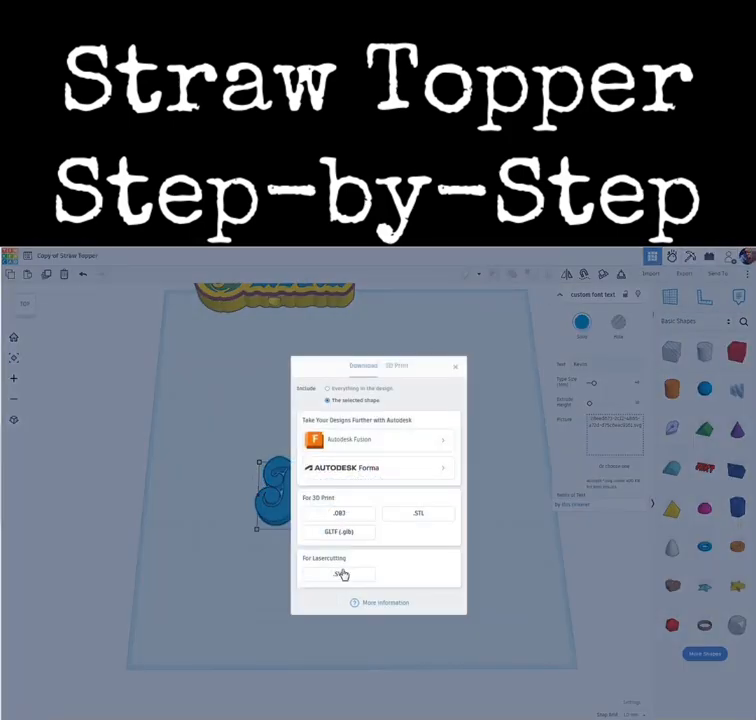
click(340, 575)
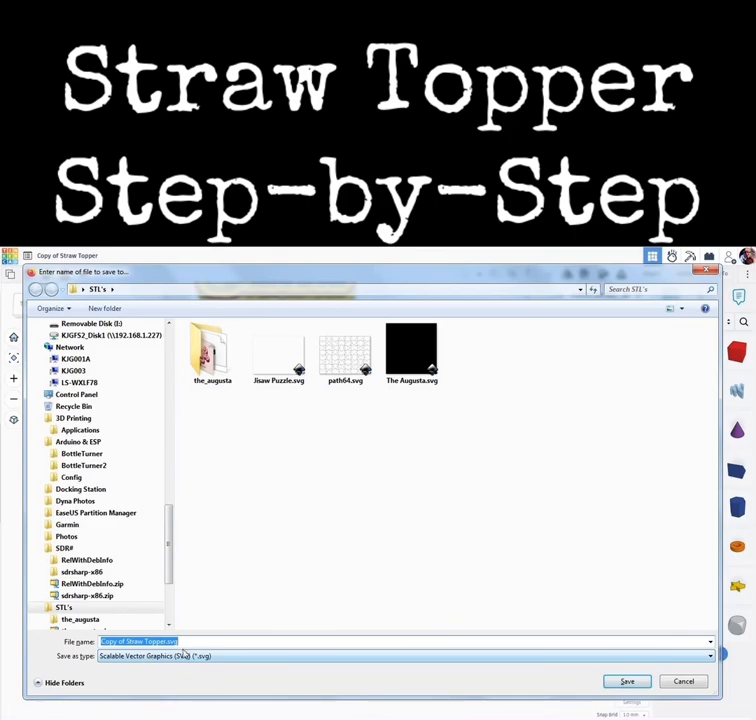
click(627, 681)
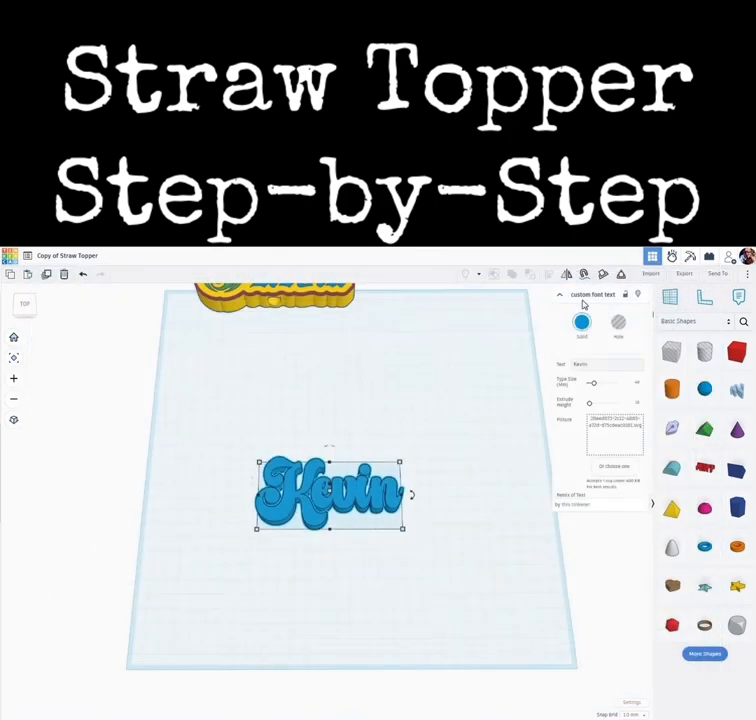
- Import Copy of Straw Topper.svg from the STL's folder, centred on the artboard at 100% scale
click(650, 275)
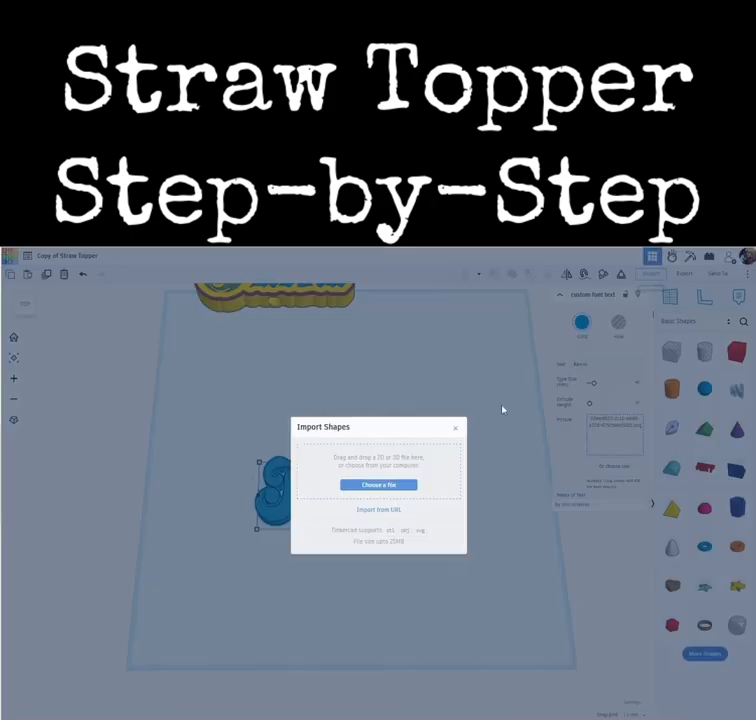
click(380, 485)
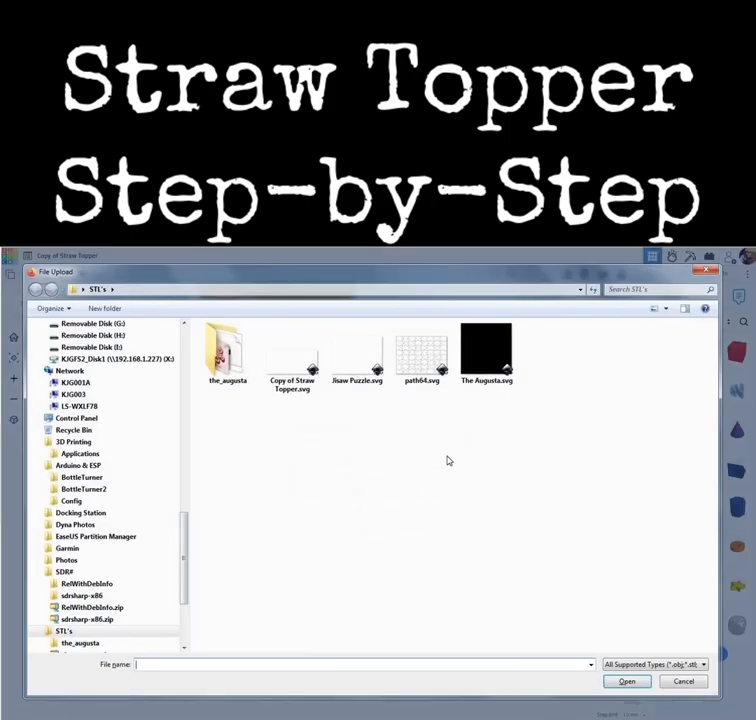
click(289, 366)
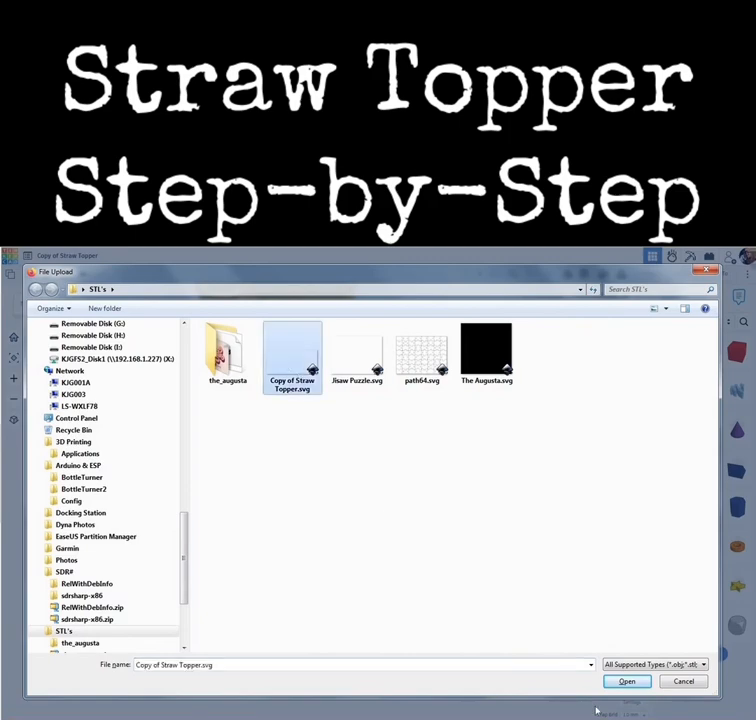
click(628, 682)
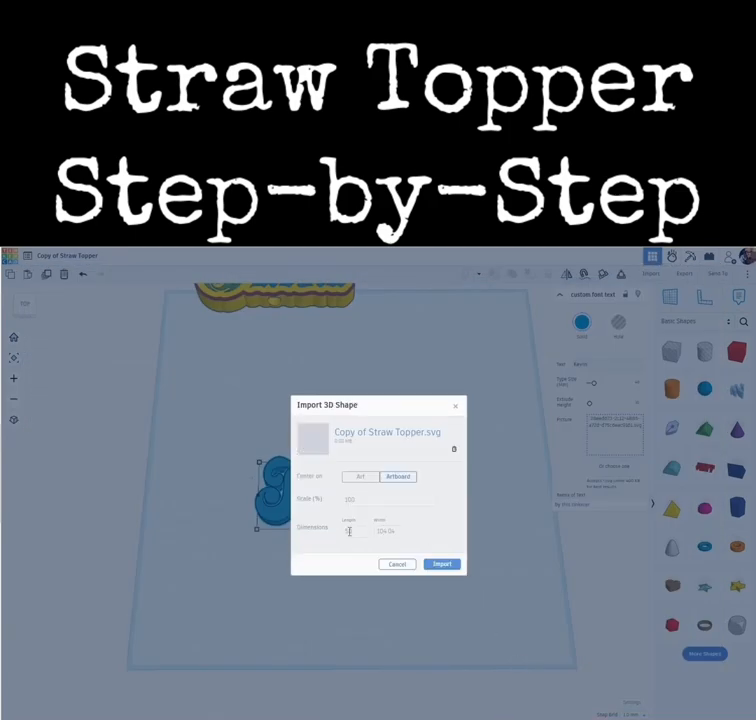
click(442, 564)
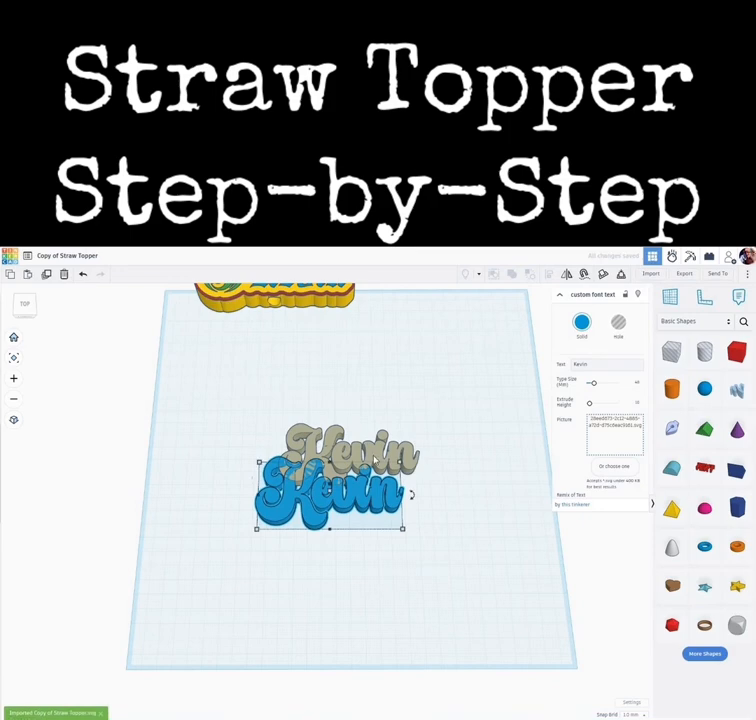
- Separate the overlapping names, moving the blue custom text to the workplane's front-left area and the imported grey name near the centre
click(464, 451)
drag(405, 431, 409, 391)
drag(352, 502, 256, 551)
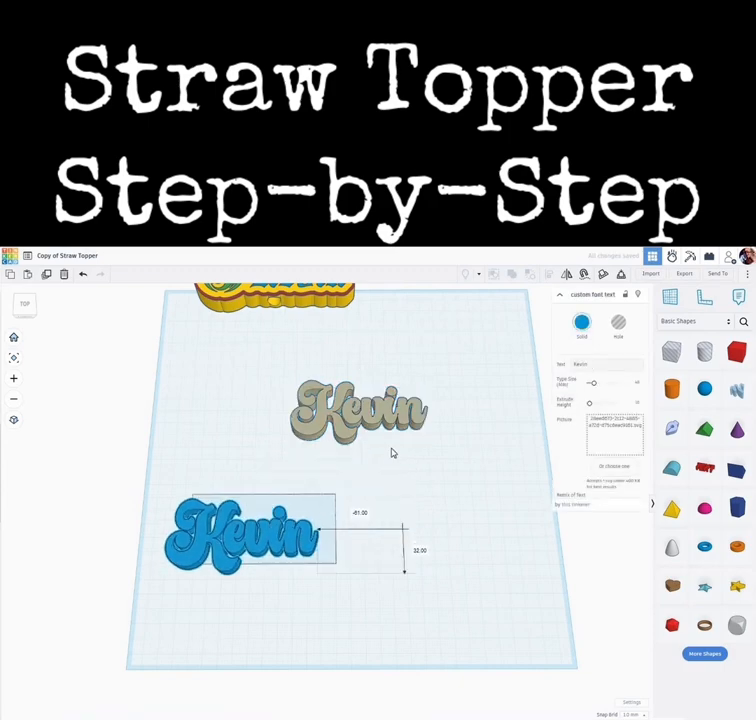
drag(393, 433, 399, 459)
scroll(397, 467, up, 5)
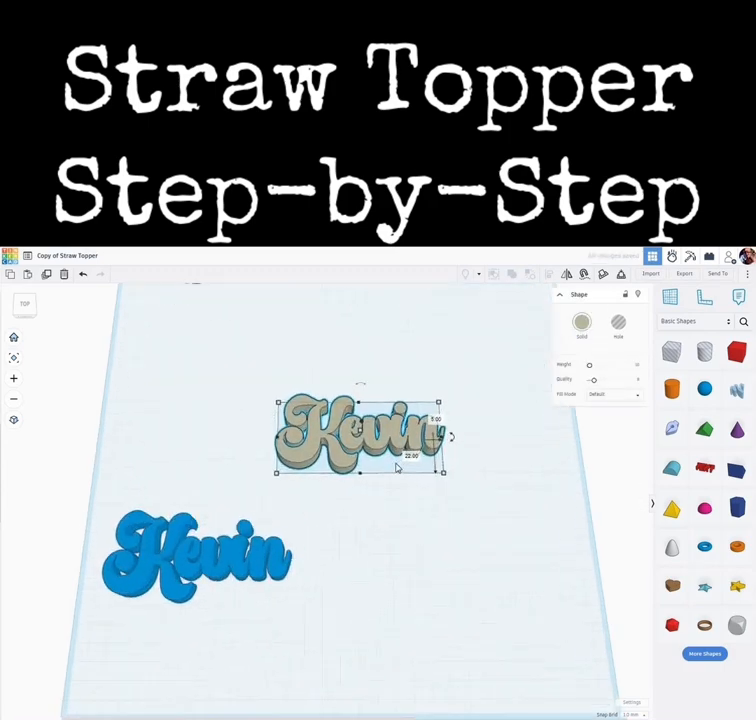